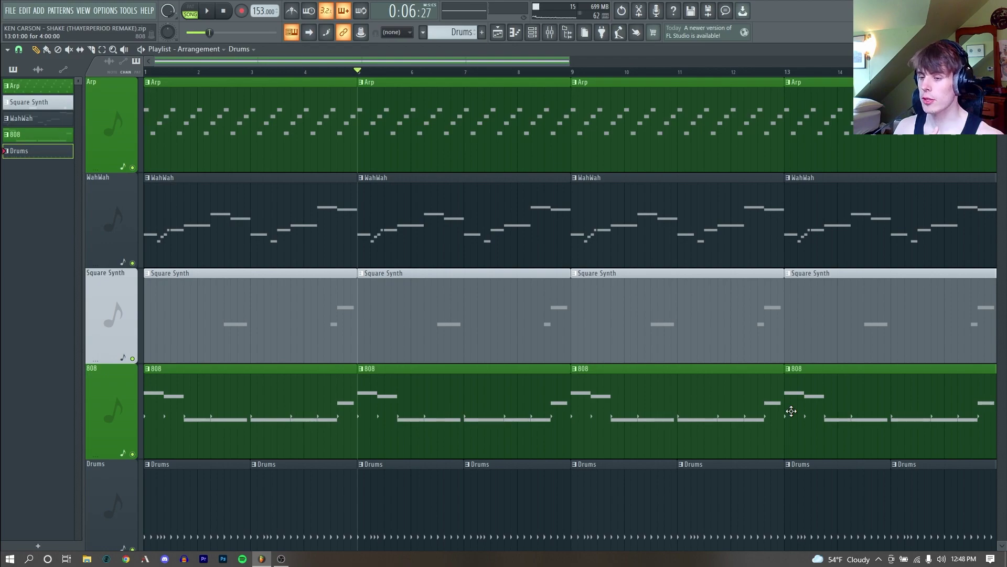
Play the arranged beat from bar 5 to preview it.
key(space)
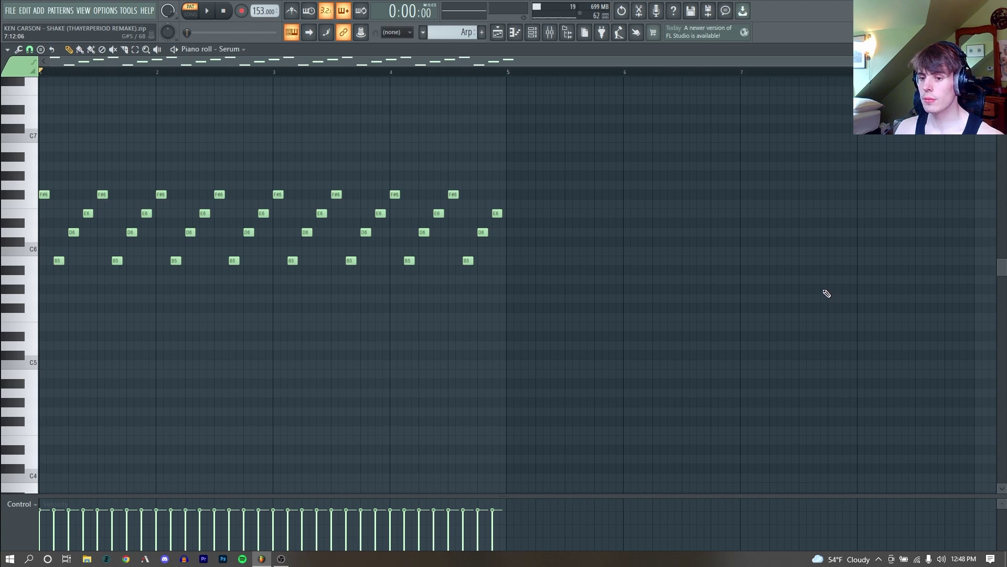
Preview the Arp pattern and check the first oscillator's unison detune amount.
key(space)
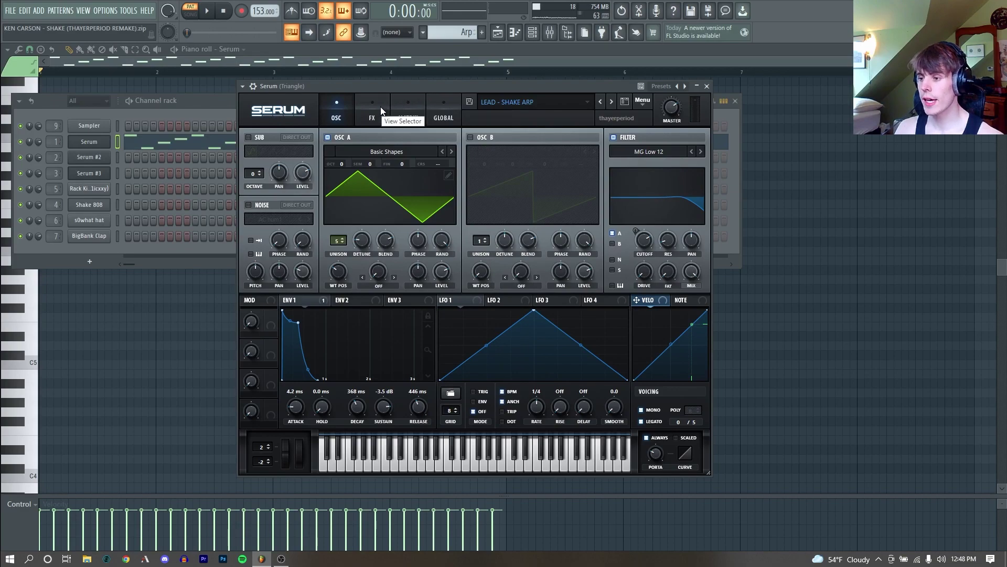
key(space)
key(space)
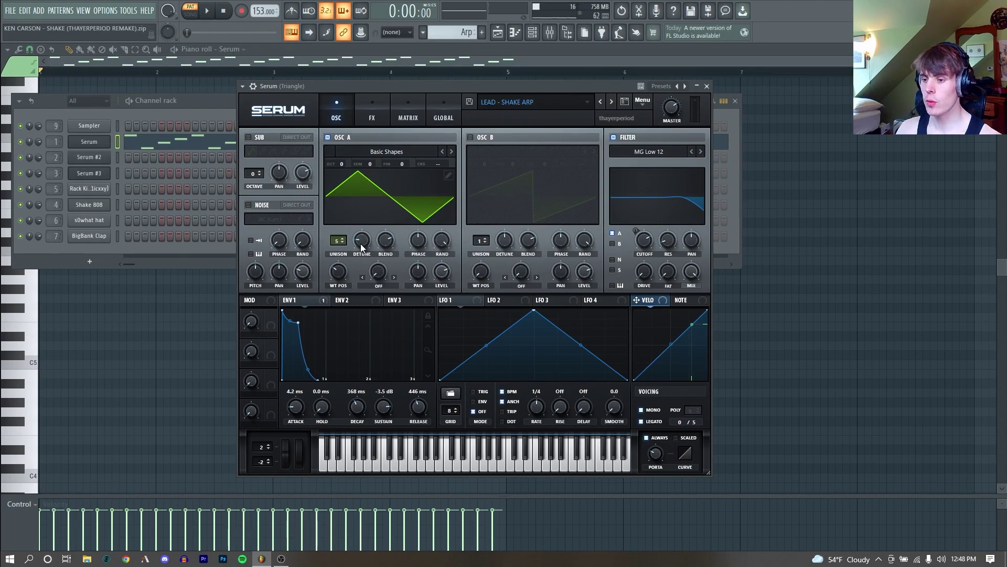
drag(361, 244, 363, 243)
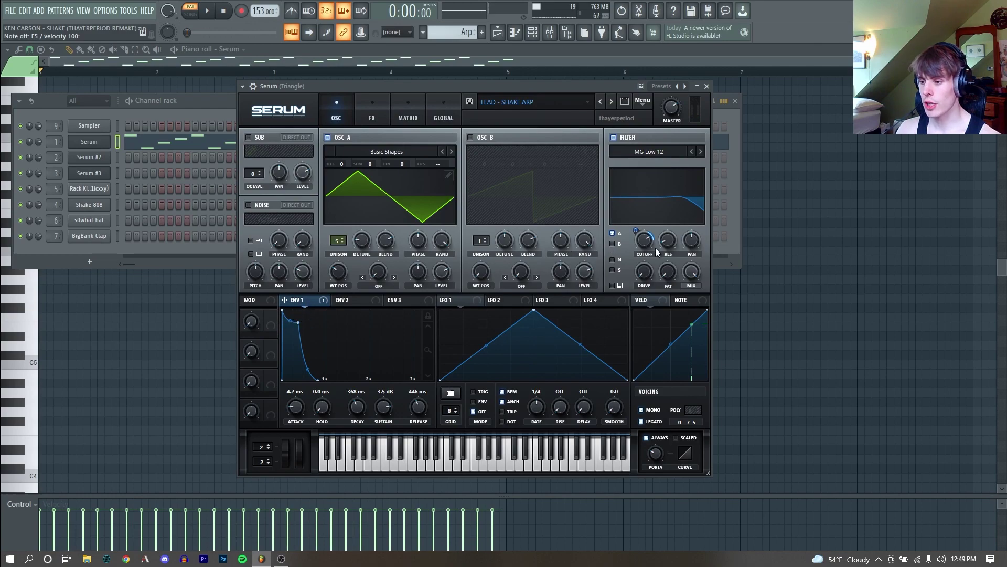
Turn on LEGATO for the Arp's Serum synth and view its effects.
mouse_move(641, 248)
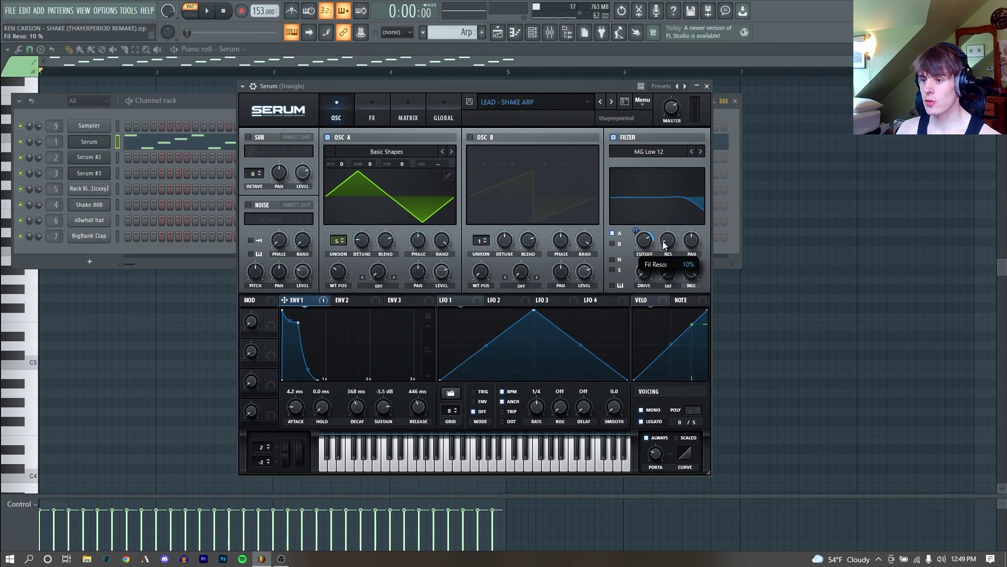
click(641, 421)
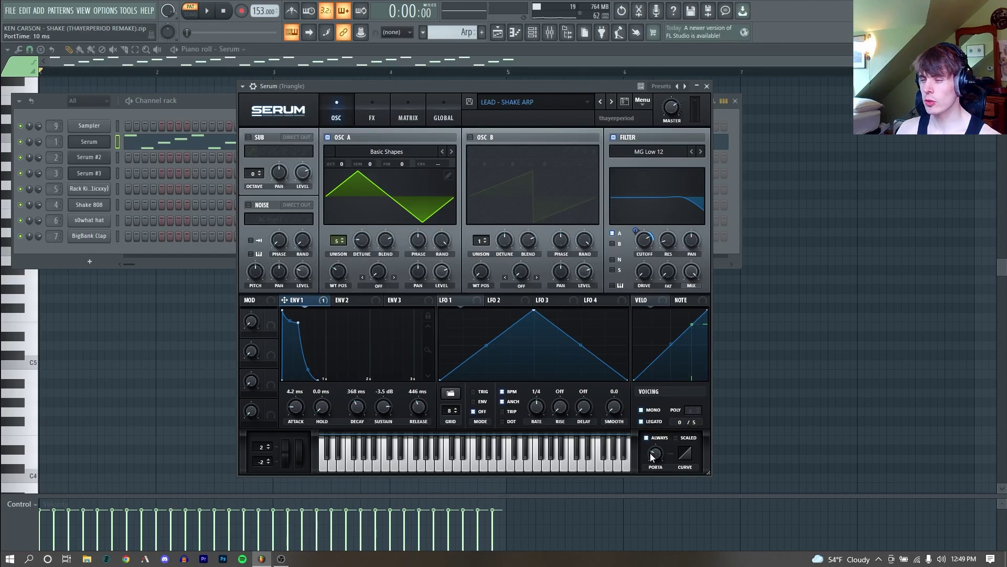
click(373, 106)
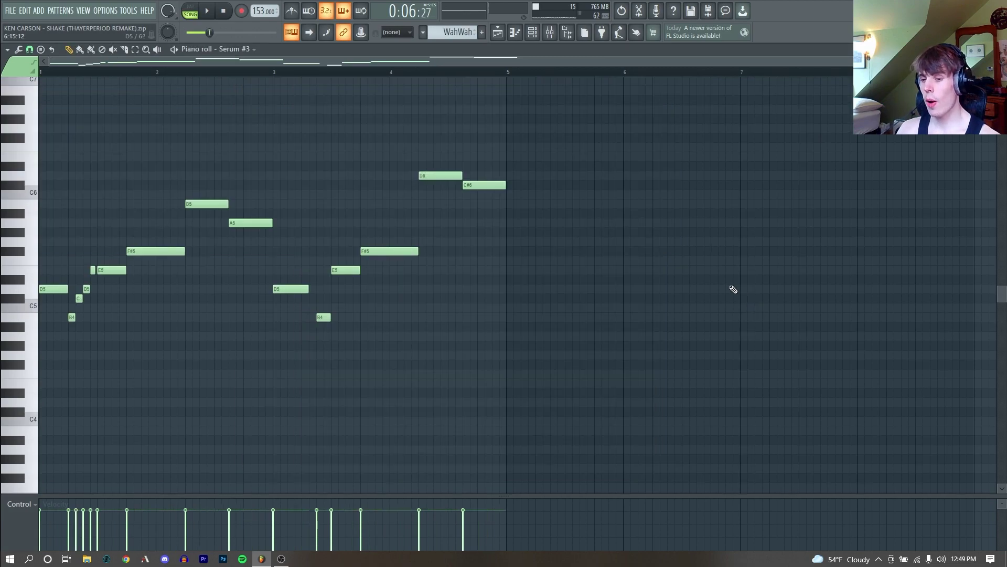
Preview the WahWah pattern in pattern playback mode, then stop.
key(space)
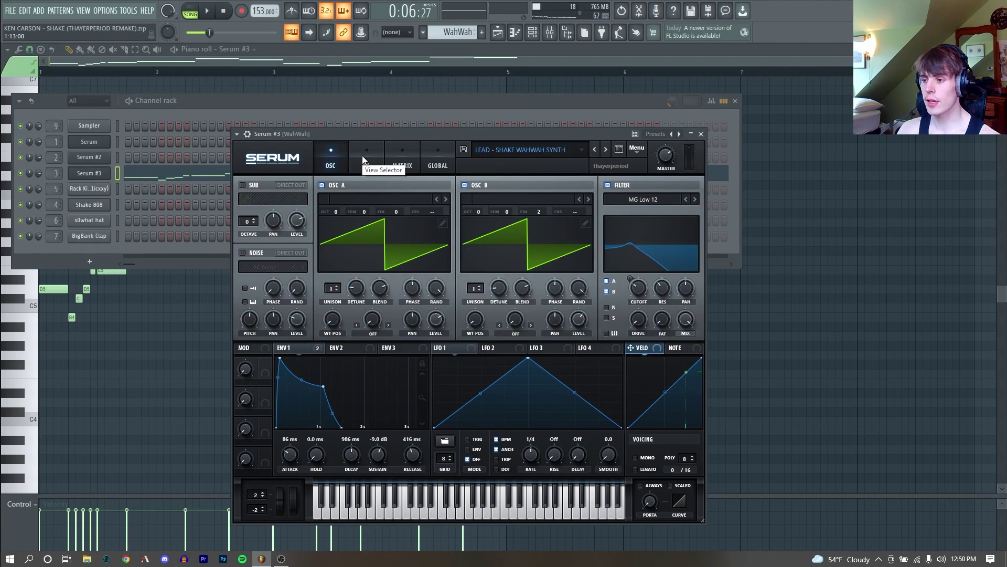
key(l)
key(space)
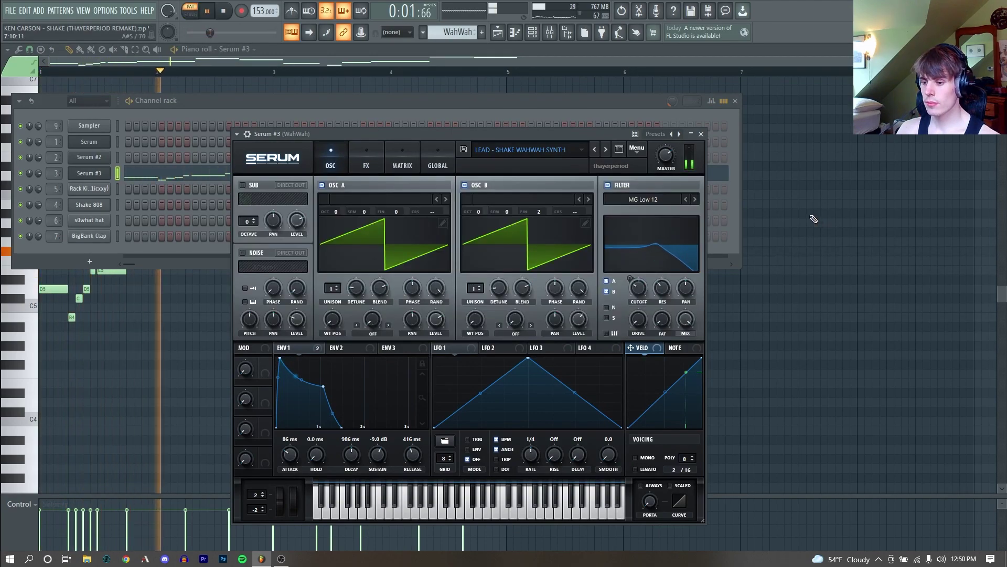
key(space)
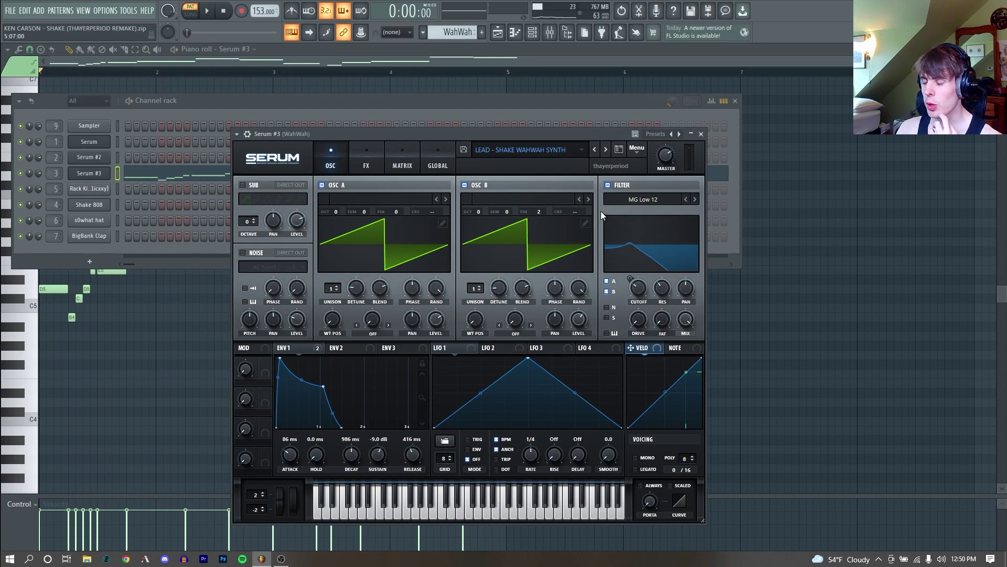
Toggle the WahWah synth's filter and OSC B off and on, check resonance, and view effects.
click(613, 187)
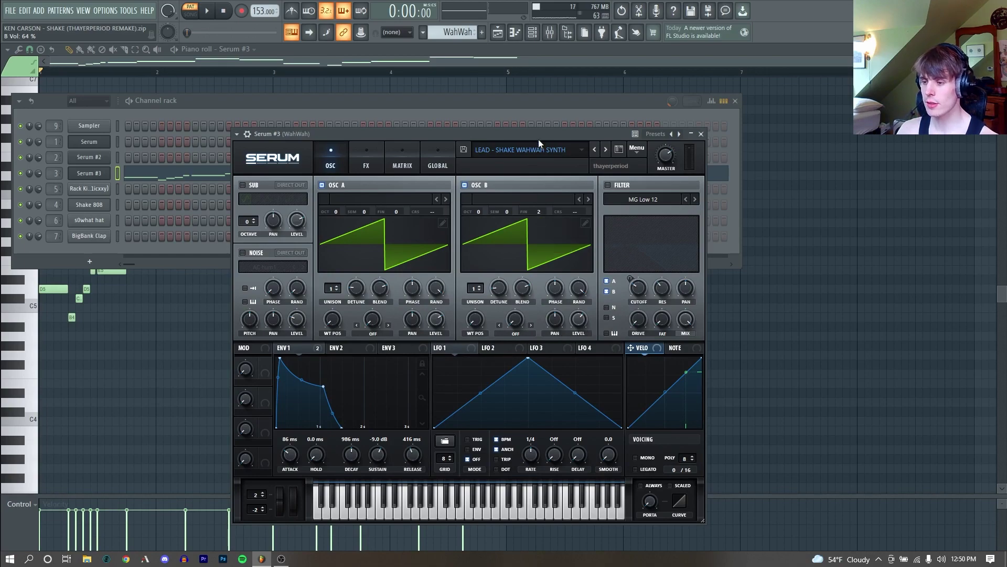
click(472, 187)
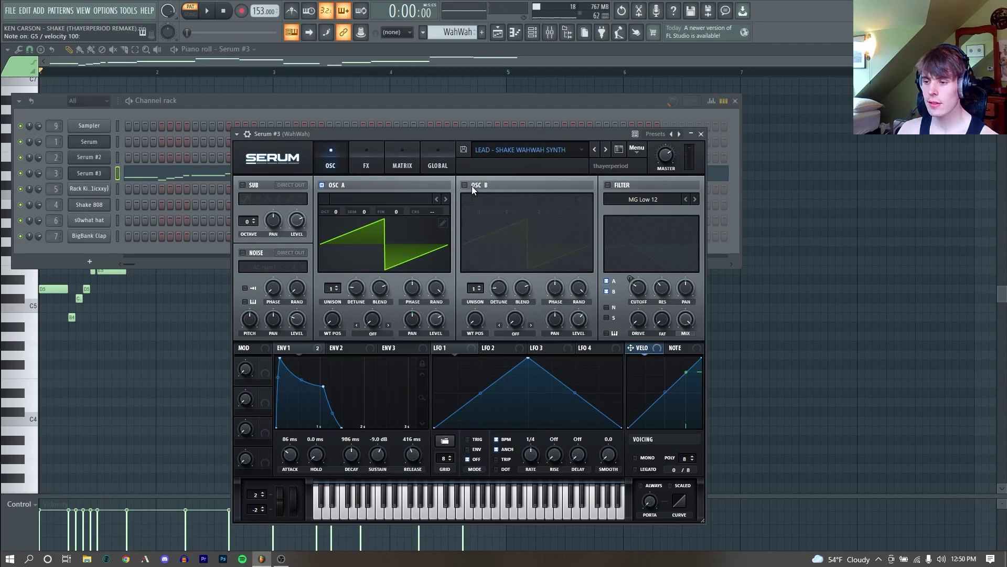
click(472, 187)
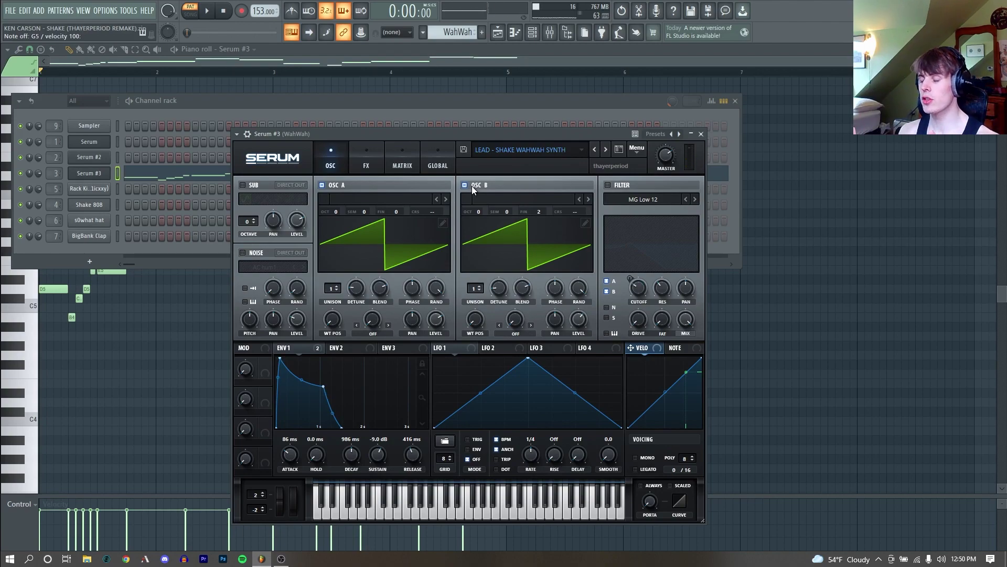
click(607, 185)
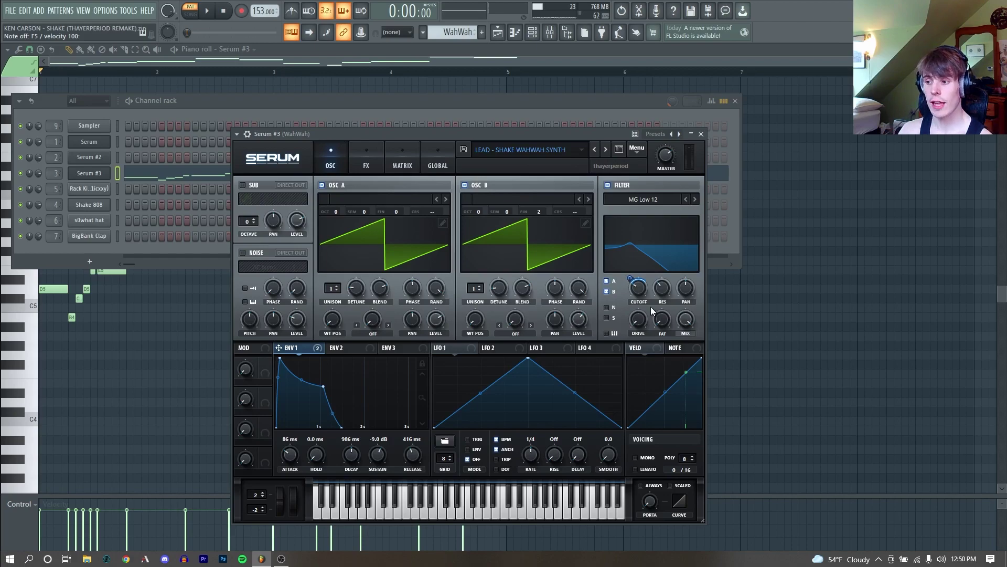
click(662, 295)
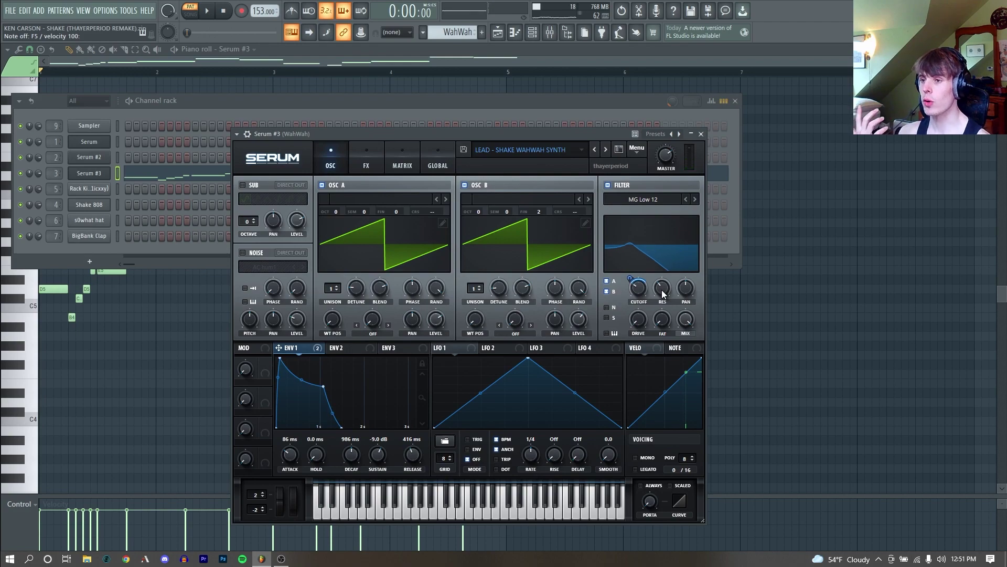
click(367, 157)
Enable the EQ, Filter and Reverb effects on the WahWah Serum synth.
click(681, 196)
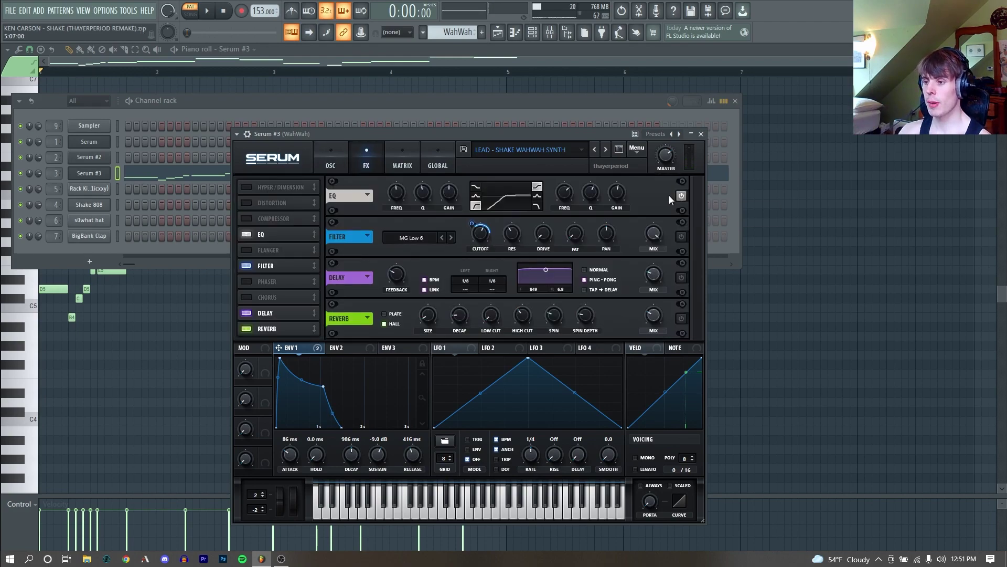
click(680, 236)
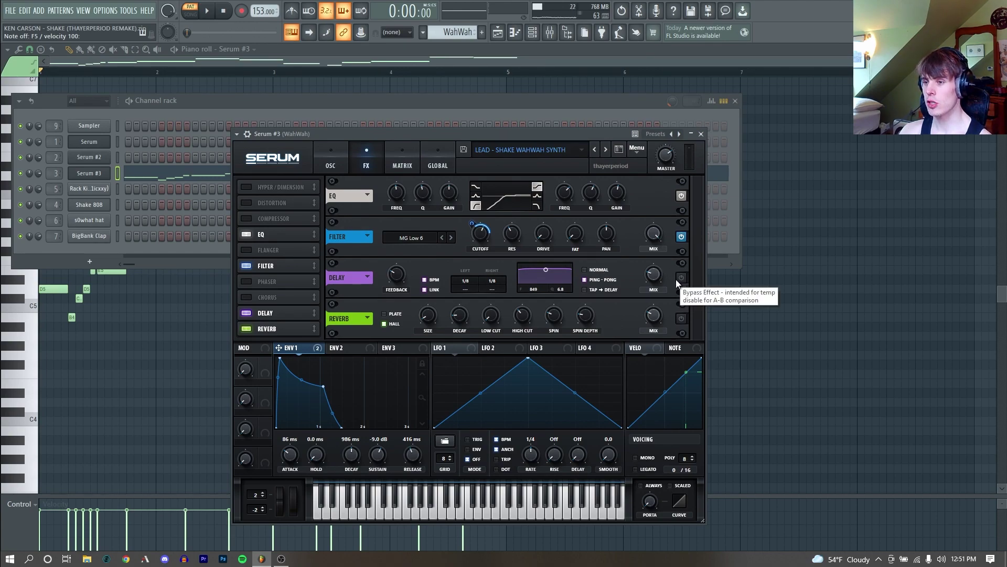
click(682, 319)
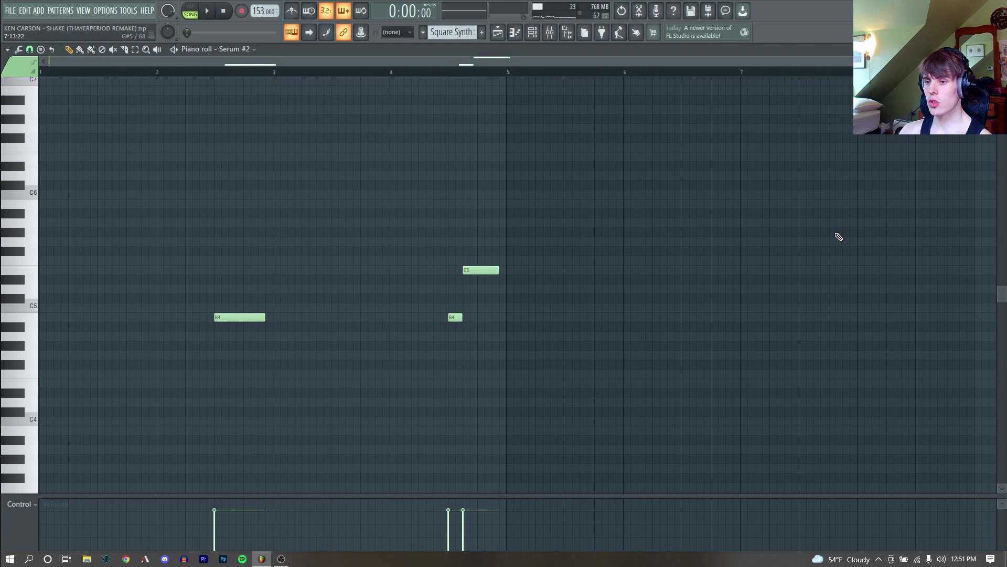
Play the Square Synth pattern and view the Square Bass synth's effects.
key(space)
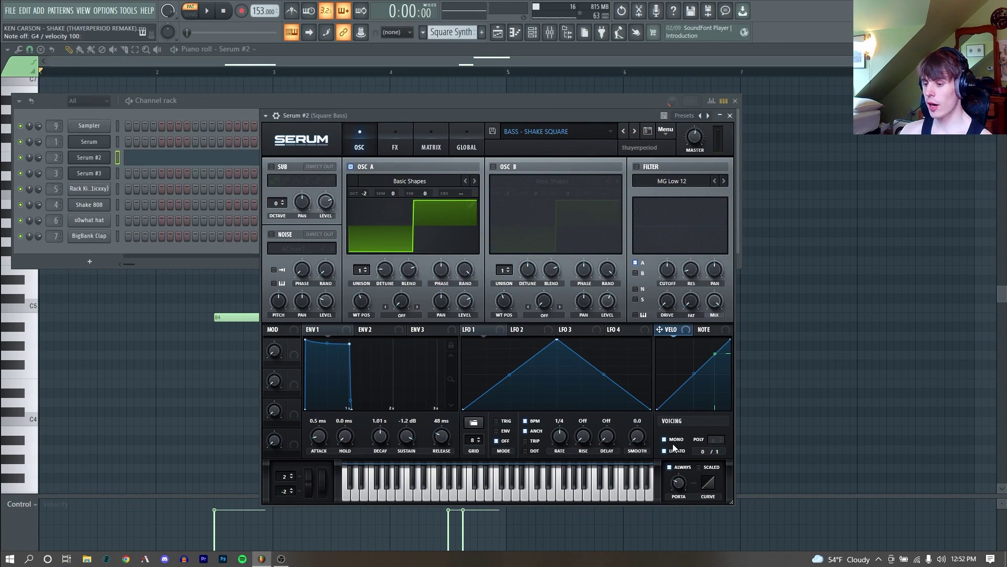
mouse_move(676, 485)
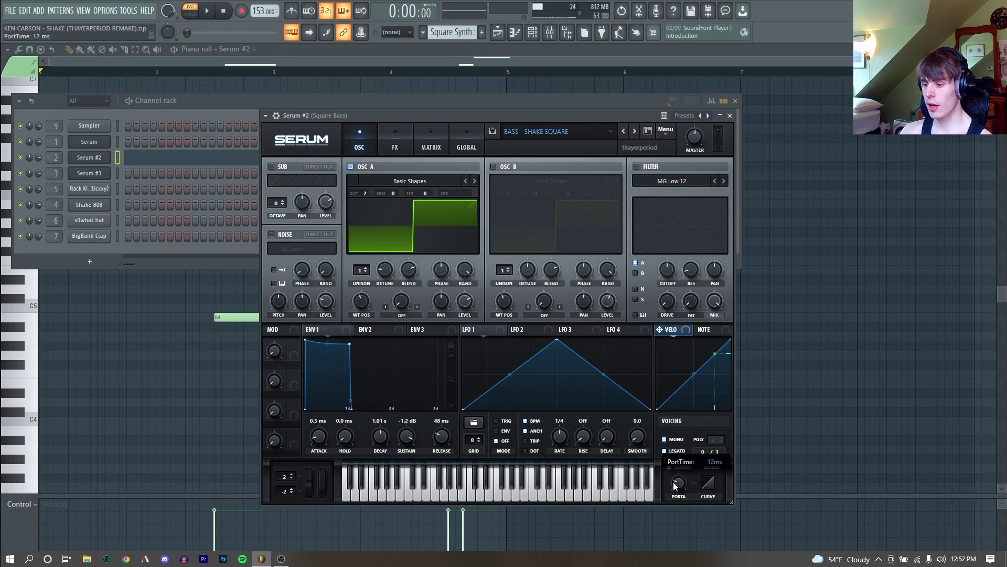
click(398, 147)
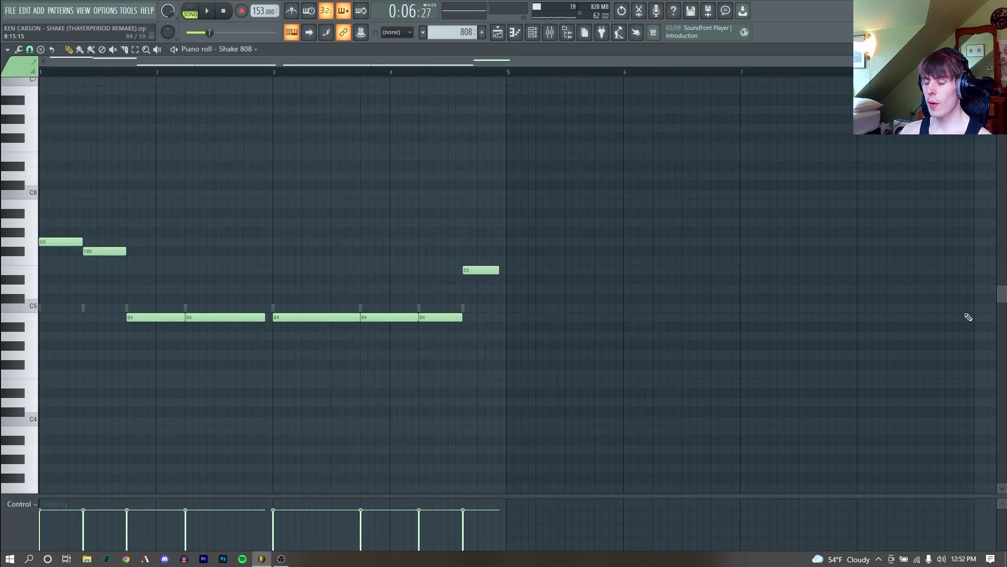
Play the 808 pattern, move the Shake 808 sampler window aside, then close it.
key(space)
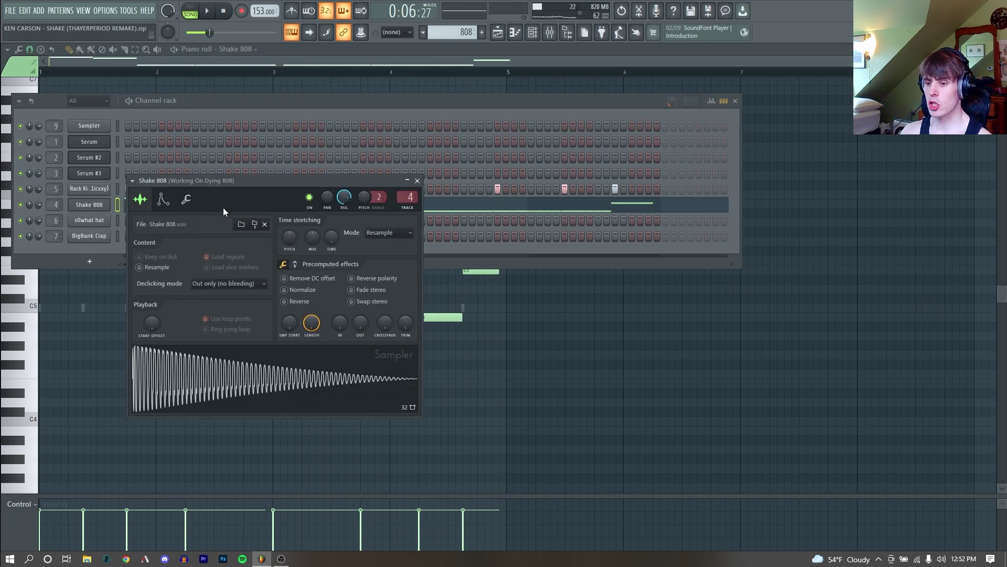
drag(259, 180, 405, 150)
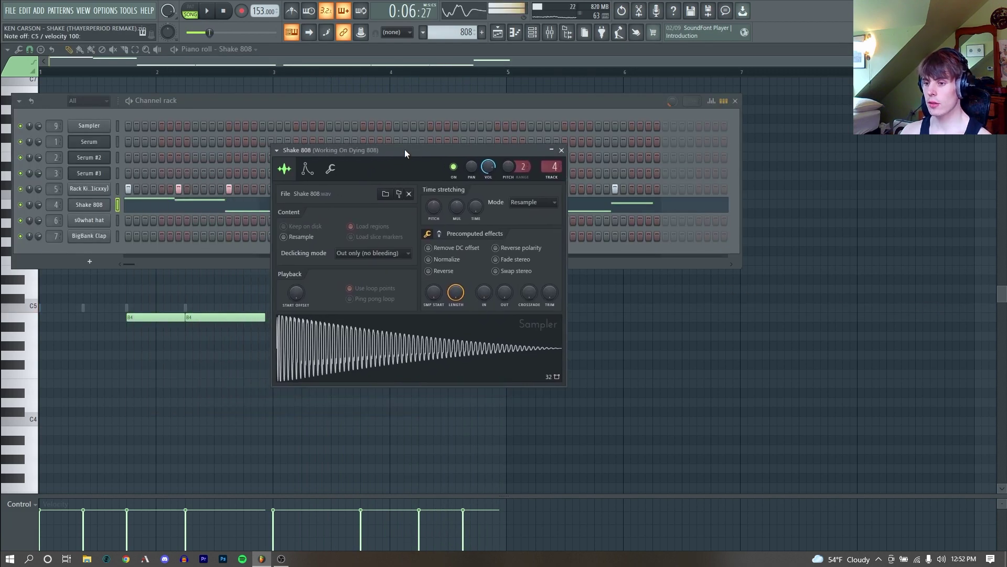
click(562, 150)
Preview the kick, s0what hat and BigBank Clap samples during playback, then return to the playlist.
click(89, 189)
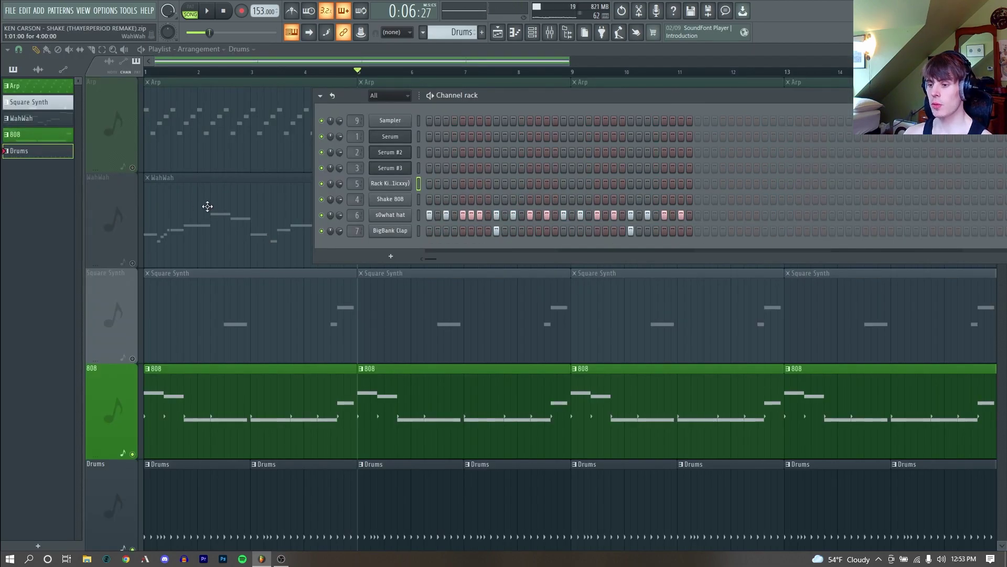
key(space)
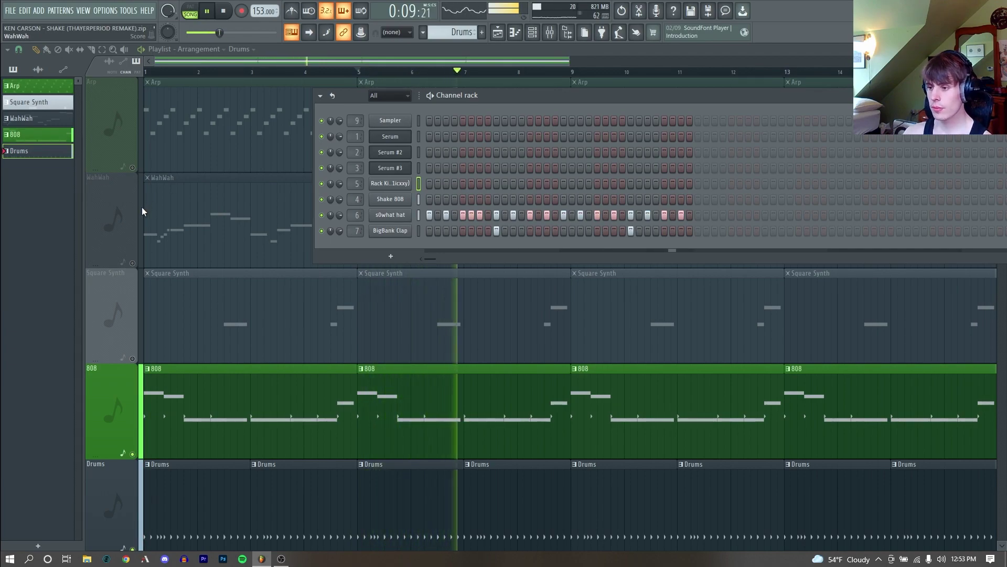
click(390, 214)
key(space)
click(397, 234)
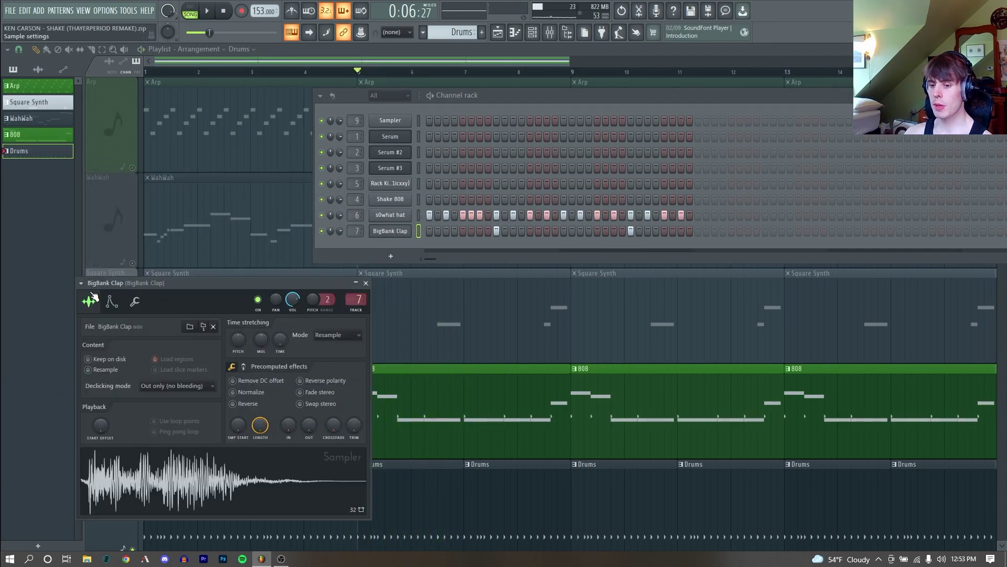
click(3, 219)
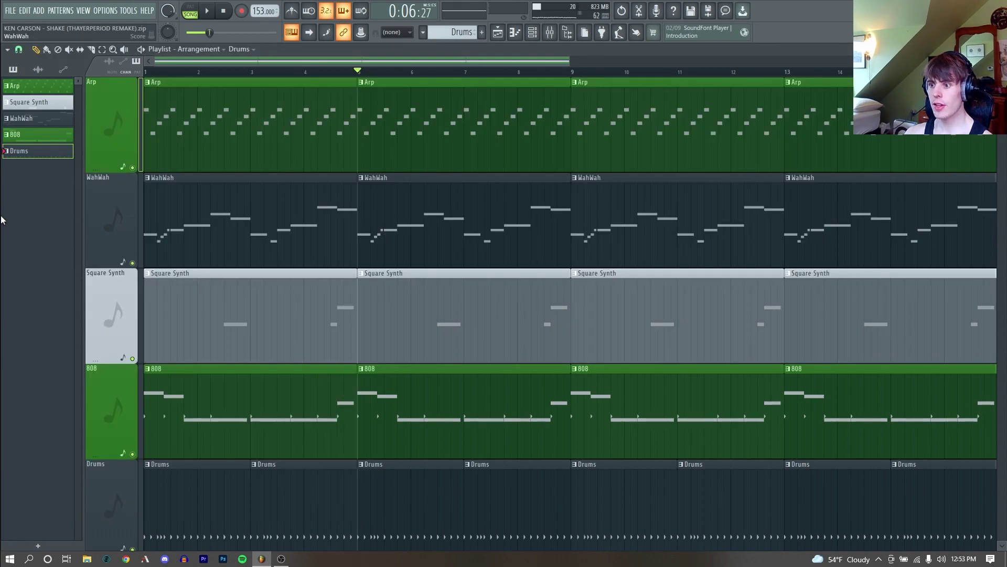
key(space)
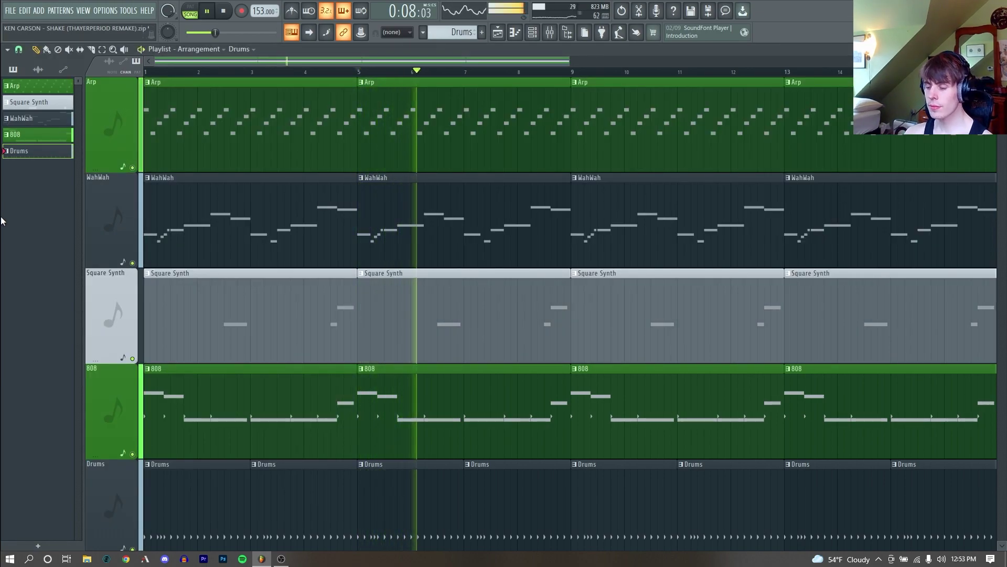